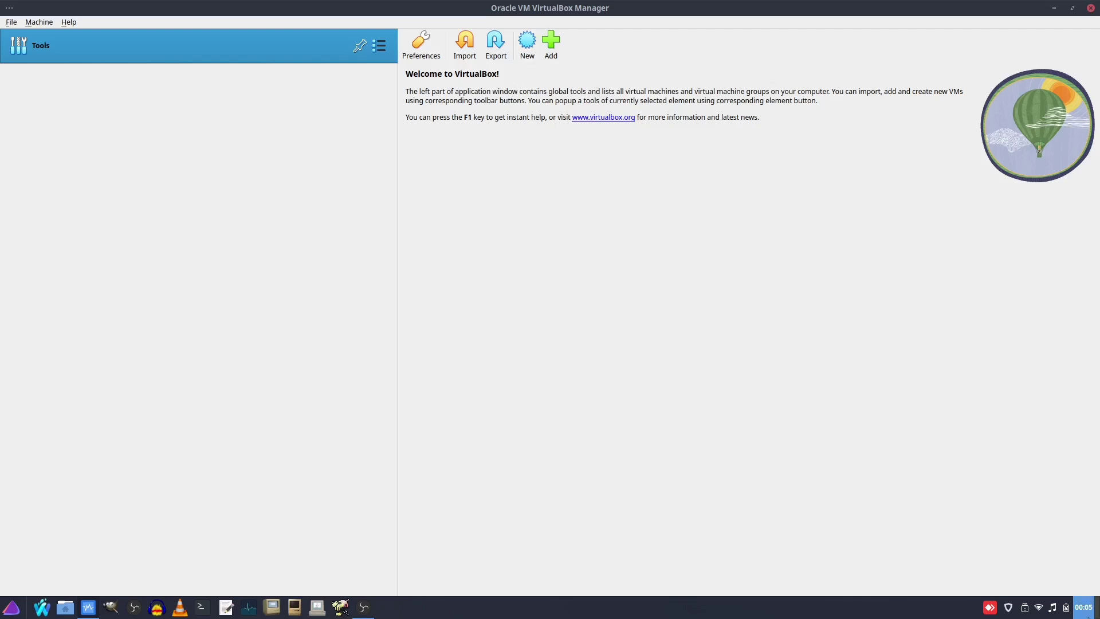
# - Begin creating a new virtual machine and name it 4015
pyautogui.moveTo(1087, 608)
pyautogui.hotkey('ctrl', 'n')
pyautogui.write('W')
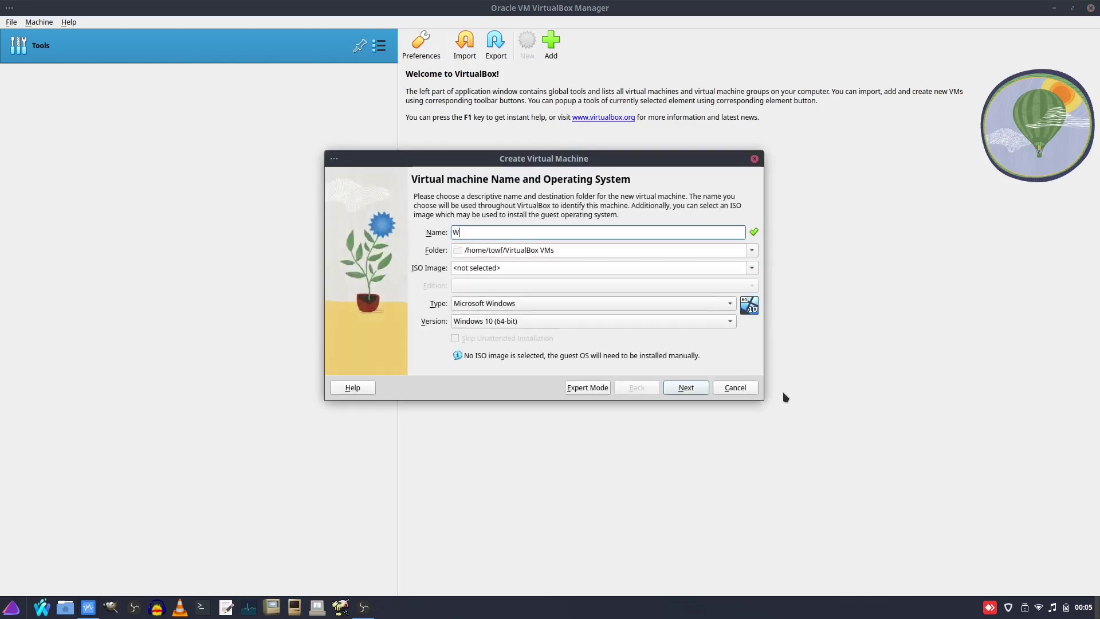
pyautogui.write('indows ')
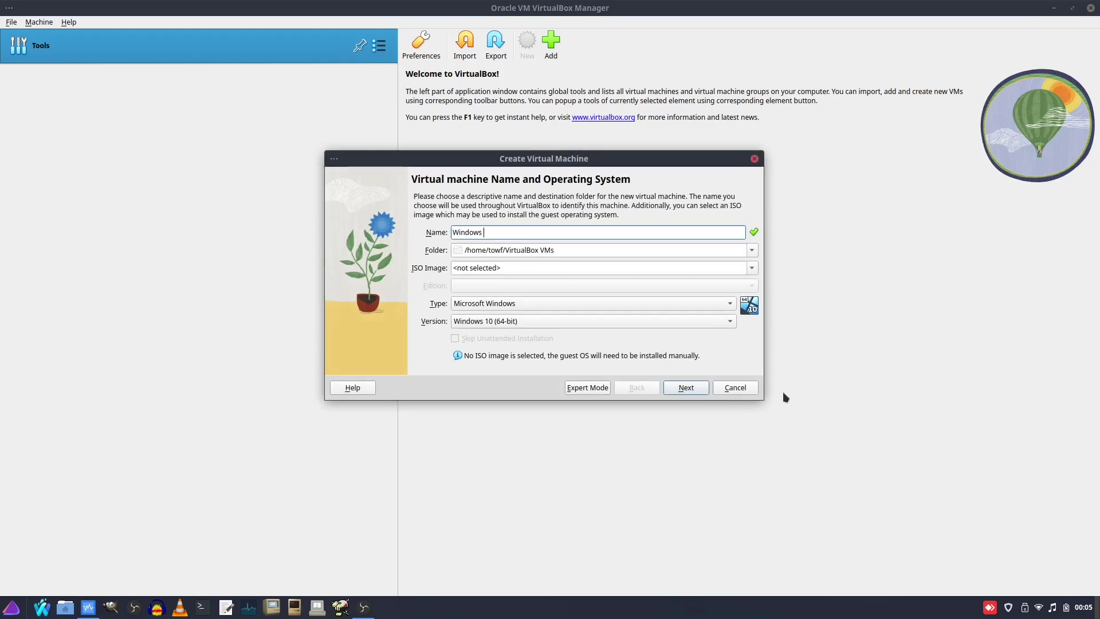
pyautogui.write('Longhorn Build 4015')
pyautogui.moveTo(560, 231); pyautogui.dragTo(342, 205)
pyautogui.write('4015')
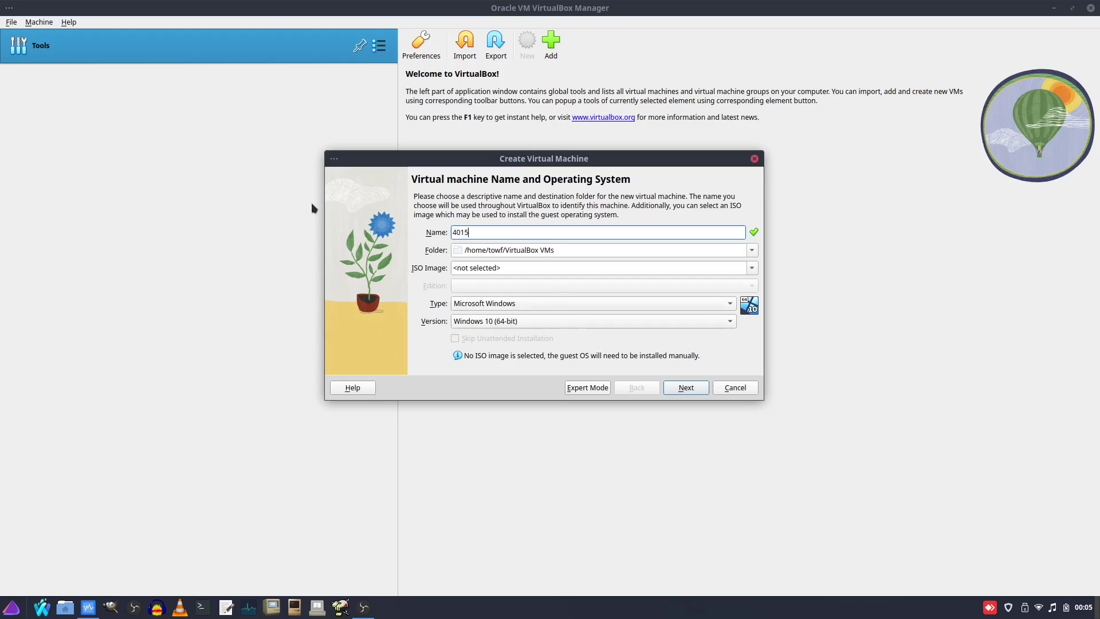
# - Set the guest operating system version to Windows XP (32-bit) and continue to the hardware settings
pyautogui.click(528, 319)
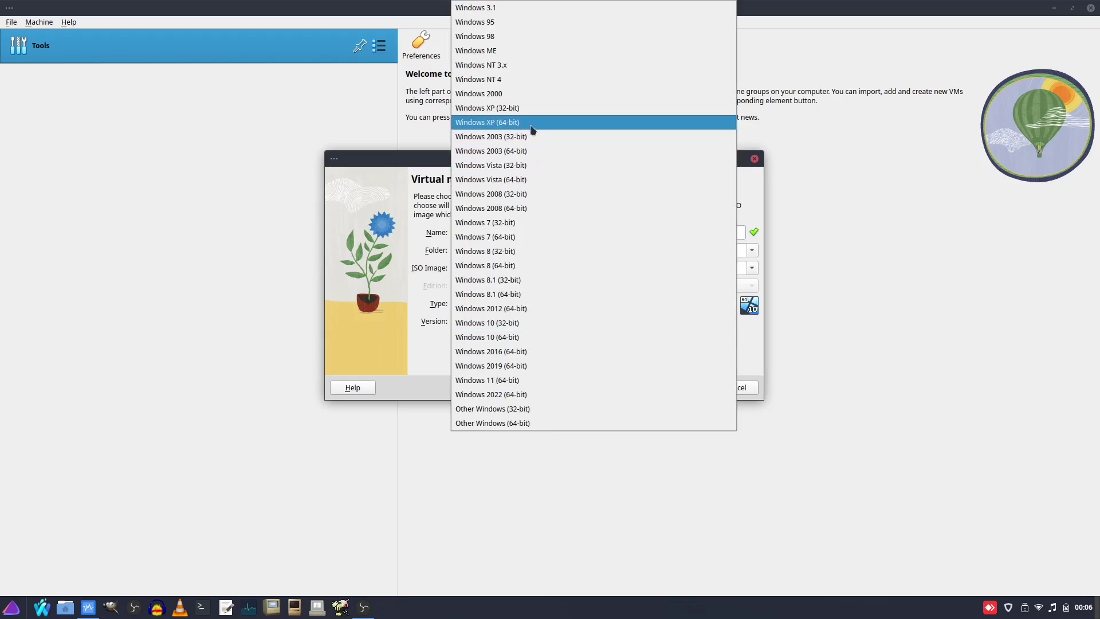
pyautogui.click(538, 94)
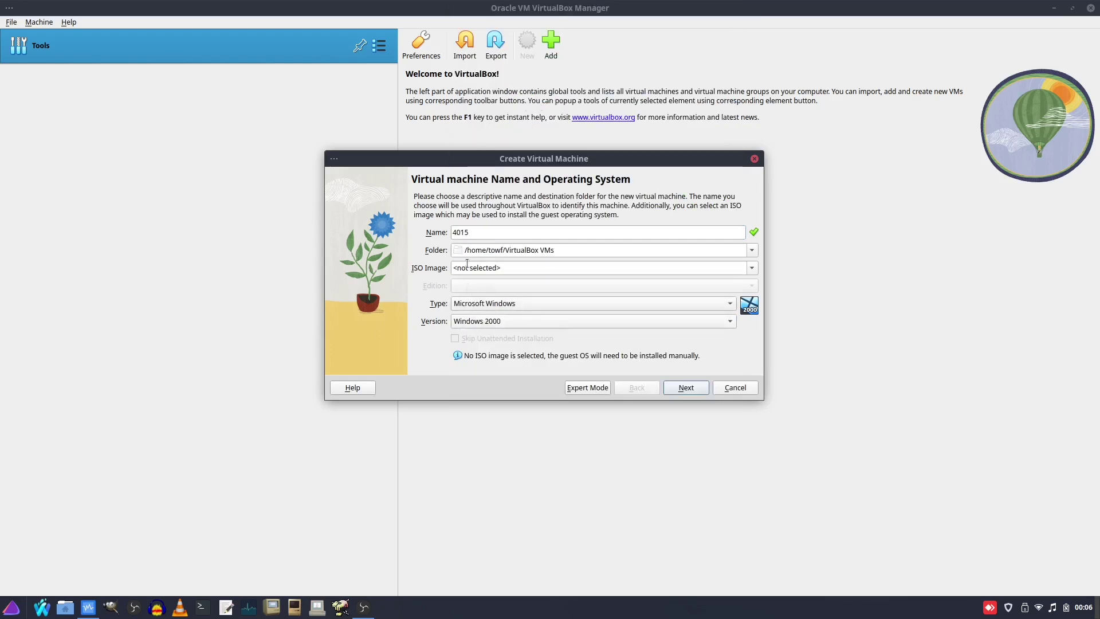
pyautogui.click(482, 322)
pyautogui.click(489, 276)
pyautogui.click(687, 386)
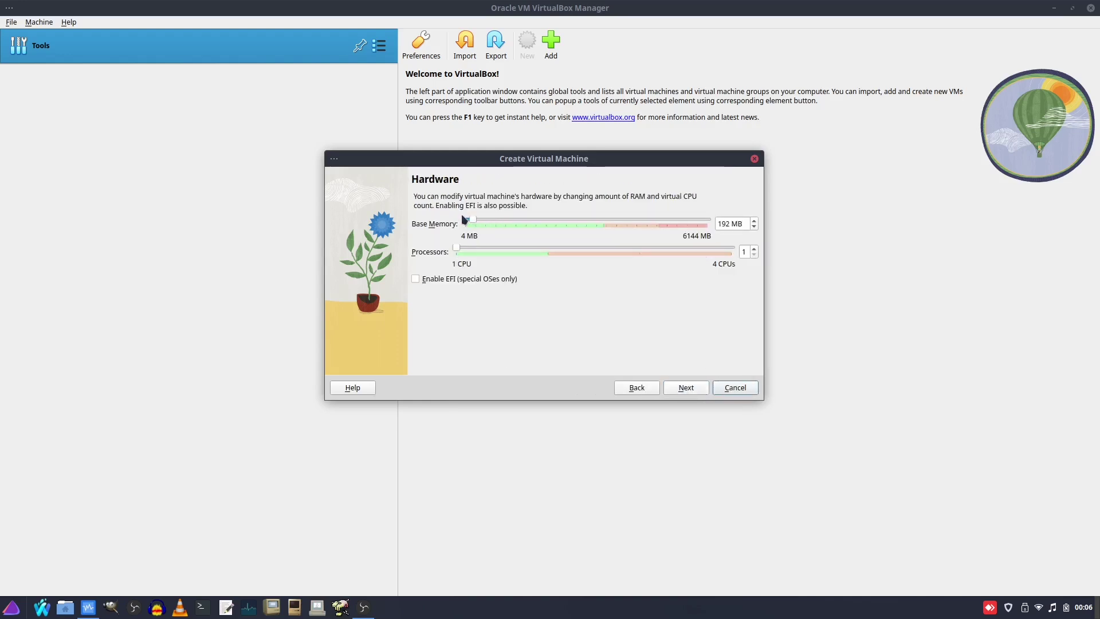
# - Set the base memory to 512 MB, accept the 10.00 GB virtual hard disk and finish creating the machine
pyautogui.moveTo(469, 220); pyautogui.dragTo(488, 219)
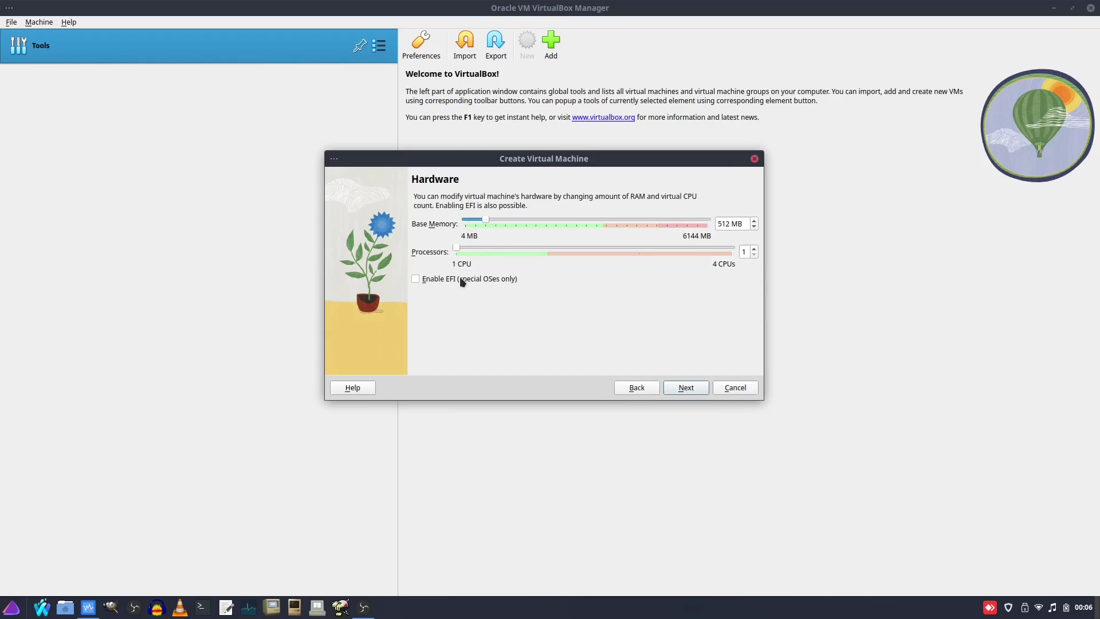
pyautogui.click(679, 389)
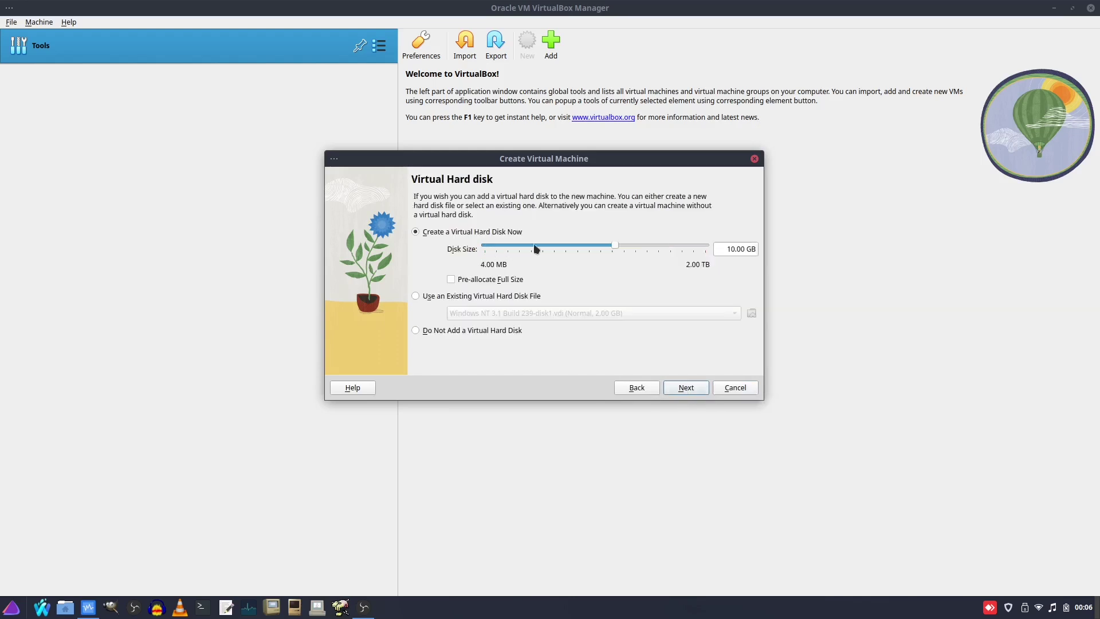
pyautogui.click(678, 394)
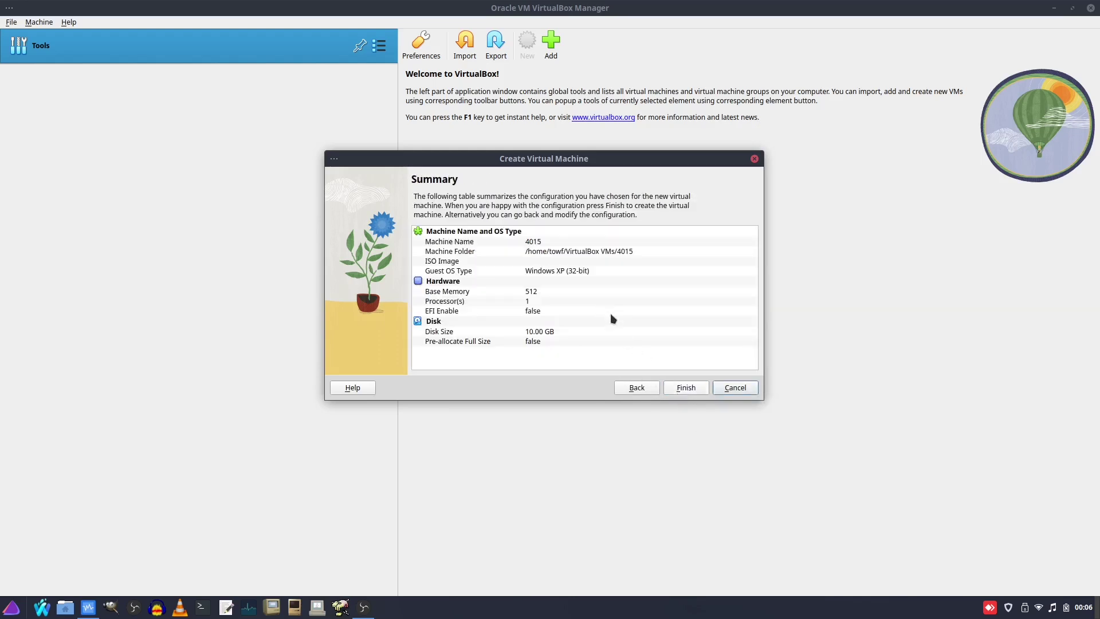
pyautogui.click(694, 392)
# - Attach 4015.iso from the VMSNISOS drive's ISOs/Windows/Betas/Longhorn-Vista folder to the 4015 machine's empty optical drive and save the settings
pyautogui.click(467, 44)
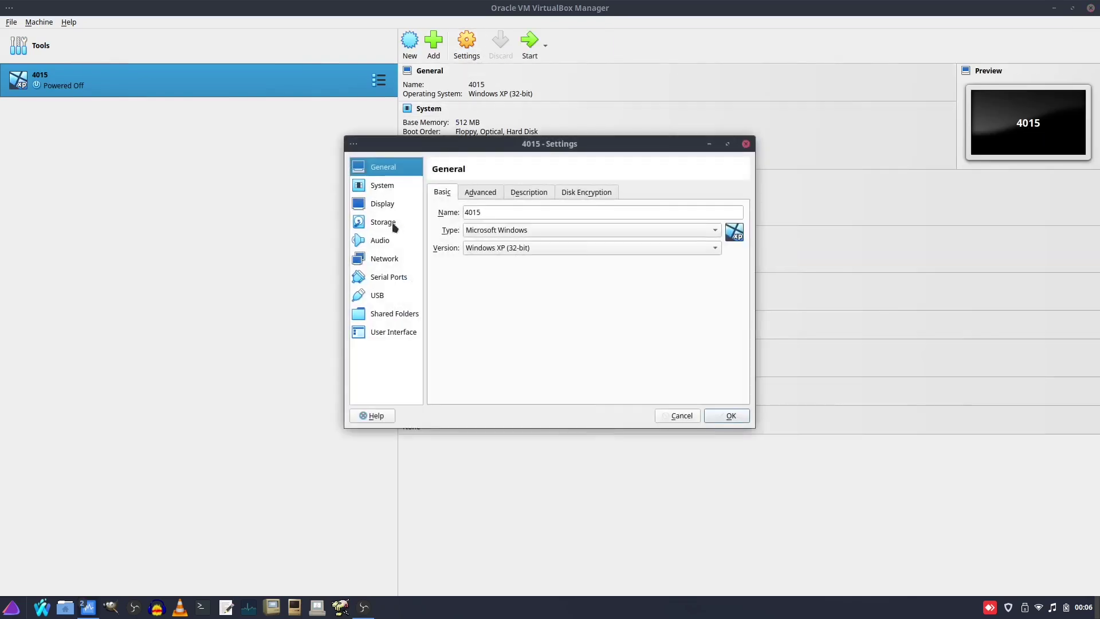
pyautogui.click(395, 222)
pyautogui.click(496, 234)
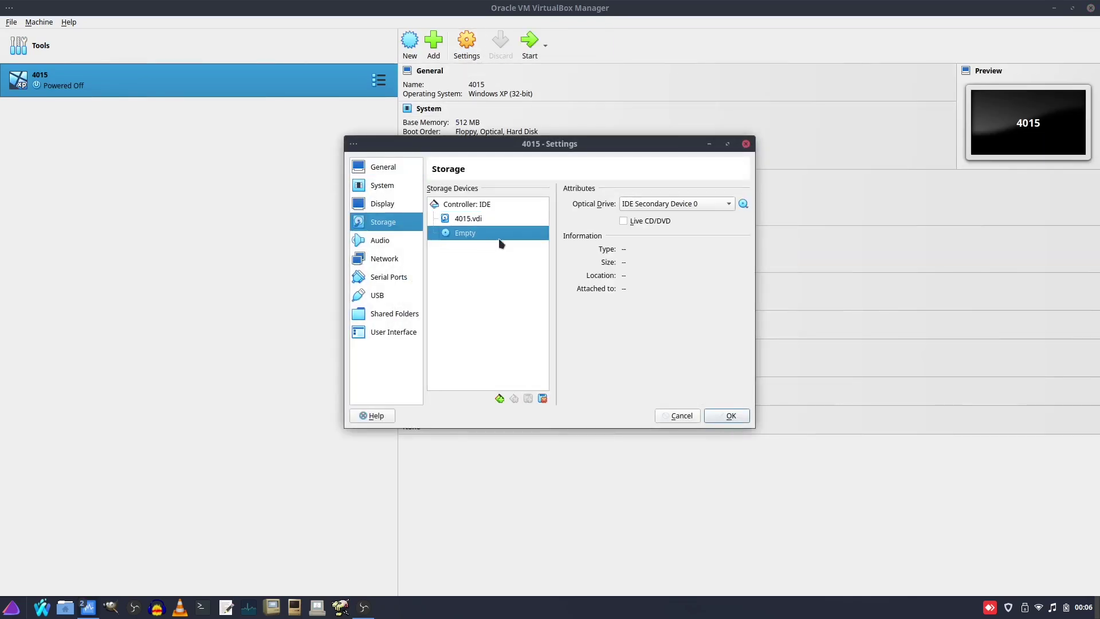
pyautogui.click(743, 204)
pyautogui.click(771, 228)
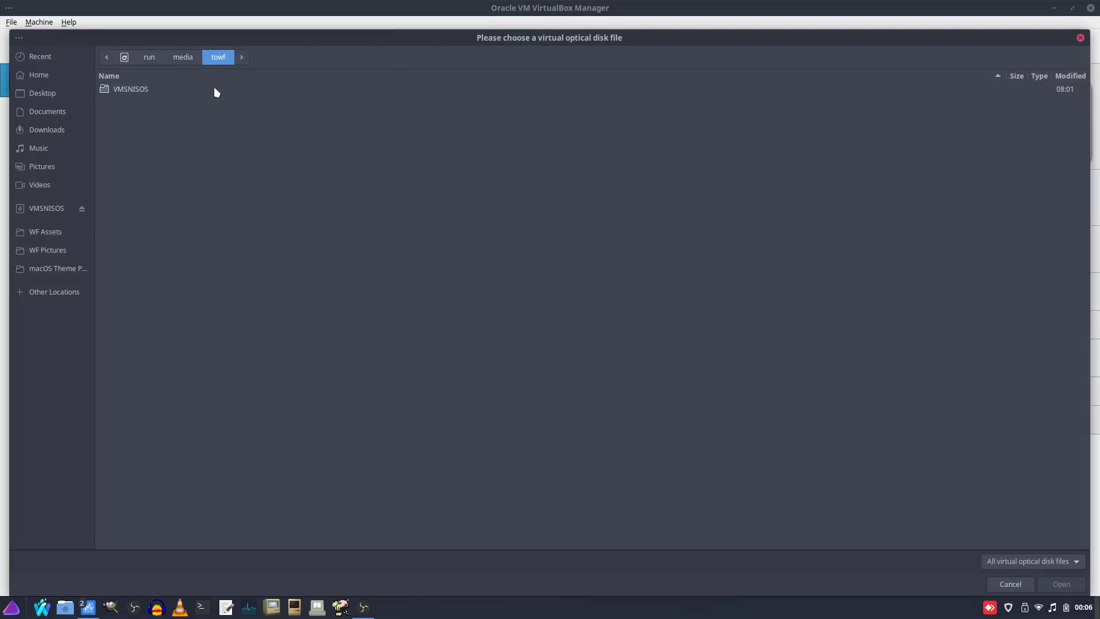
pyautogui.click(49, 208)
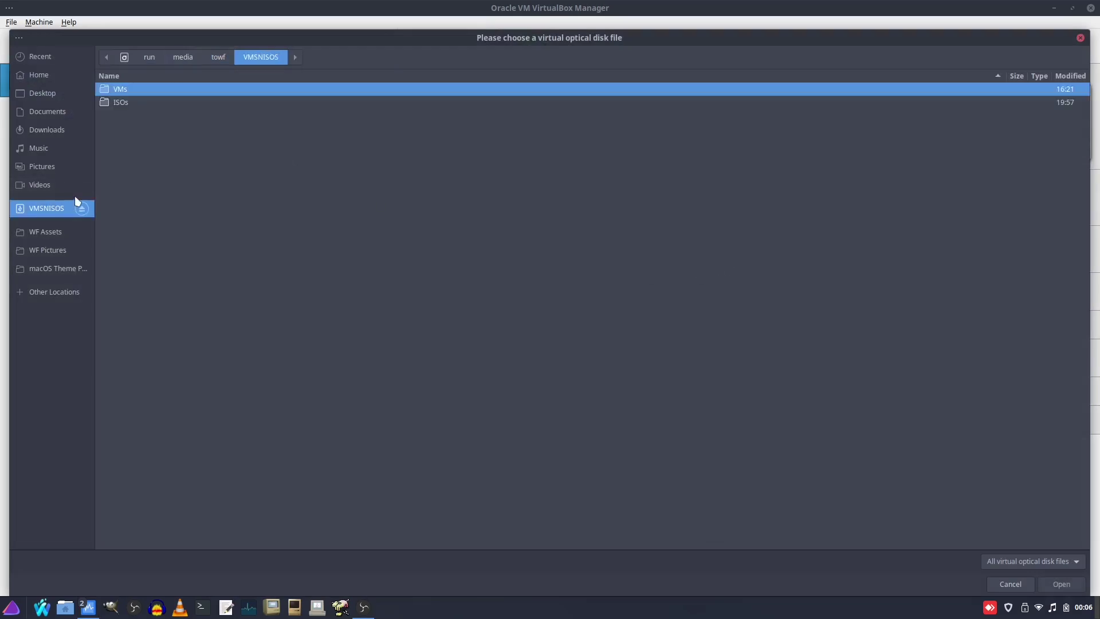
pyautogui.doubleClick(112, 93)
pyautogui.doubleClick(131, 90)
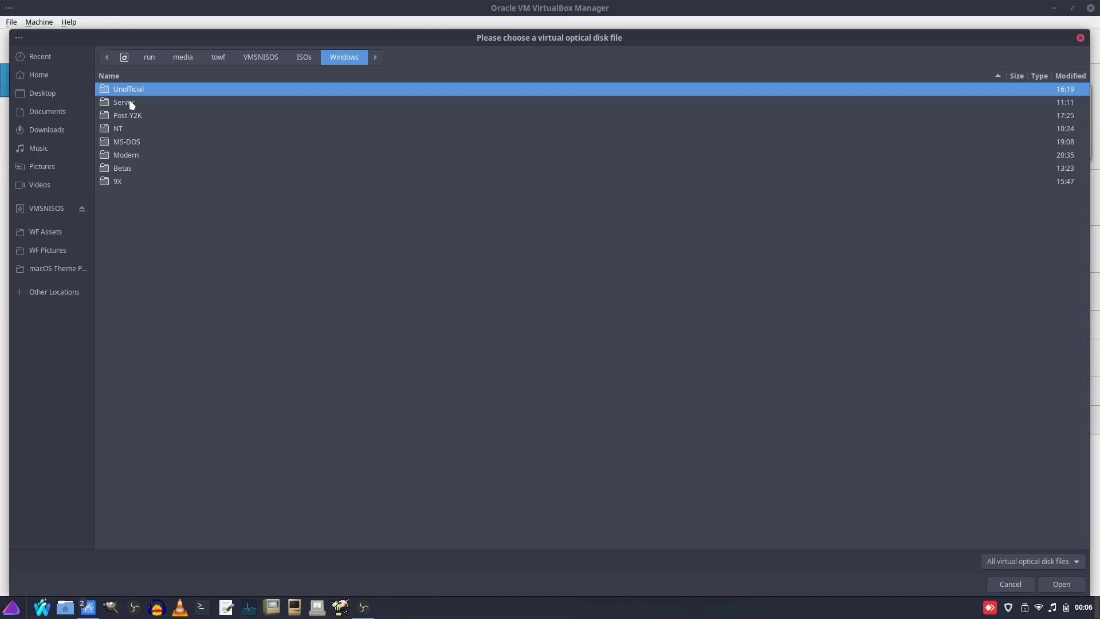
pyautogui.doubleClick(127, 168)
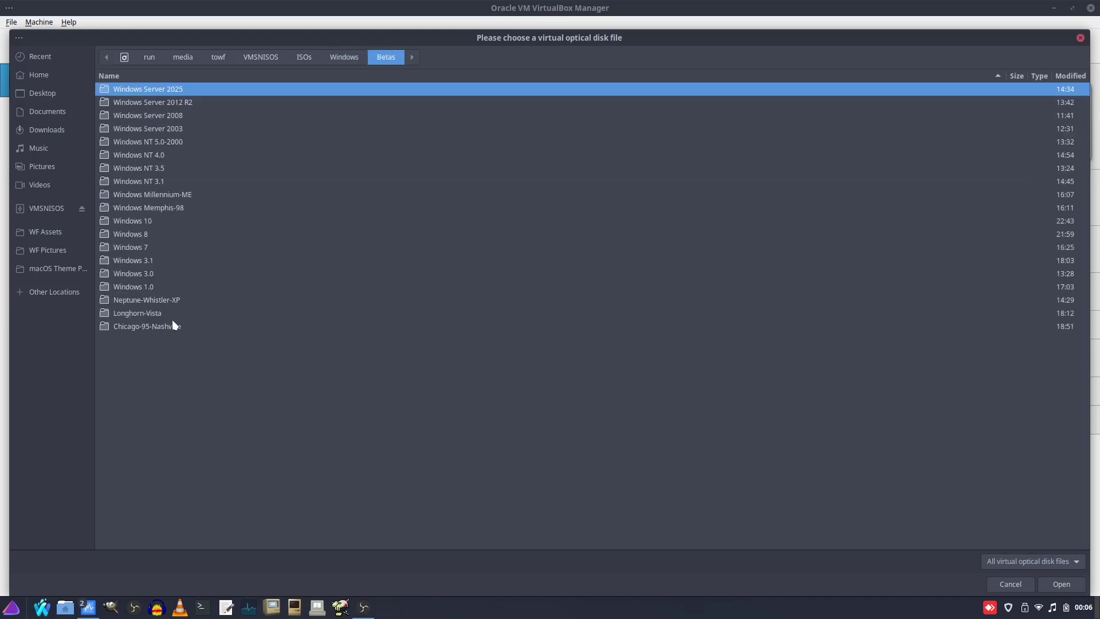
pyautogui.doubleClick(153, 313)
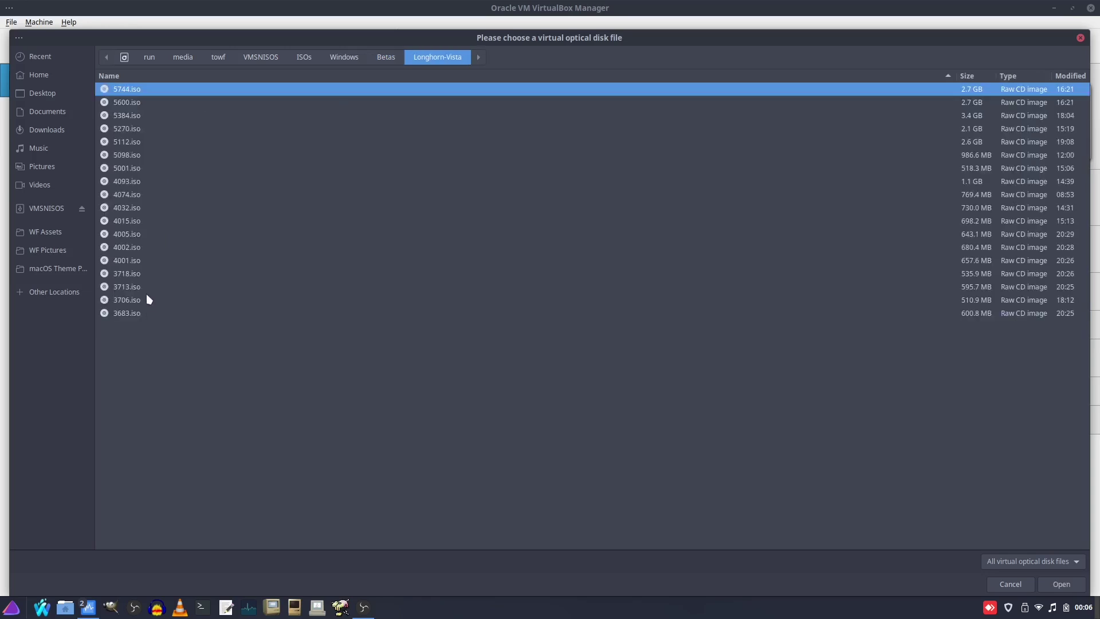
pyautogui.doubleClick(135, 222)
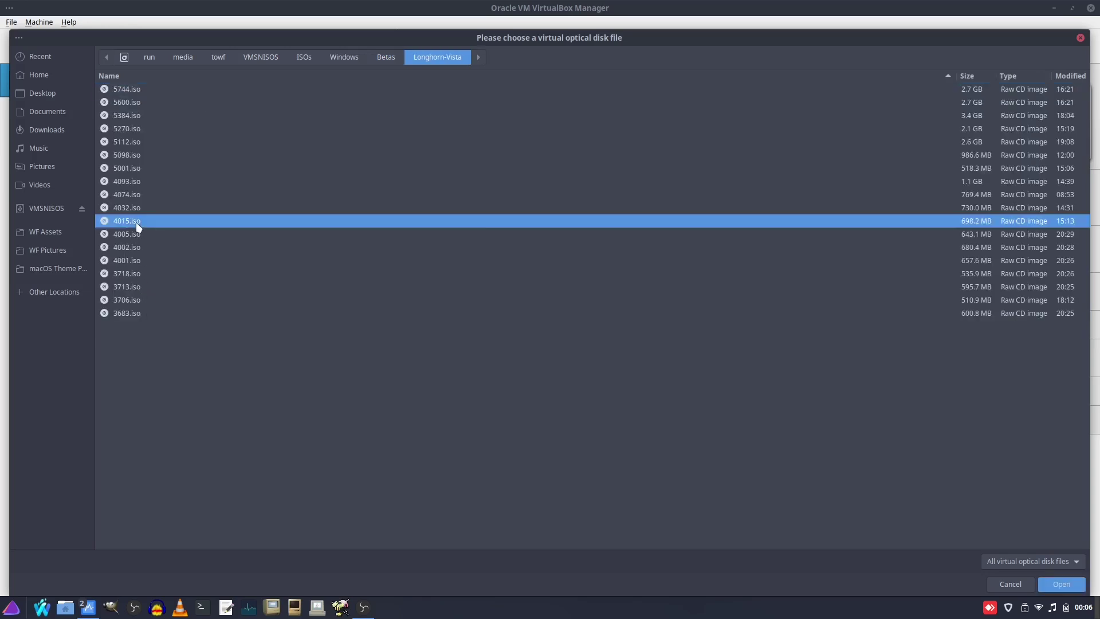
pyautogui.click(734, 412)
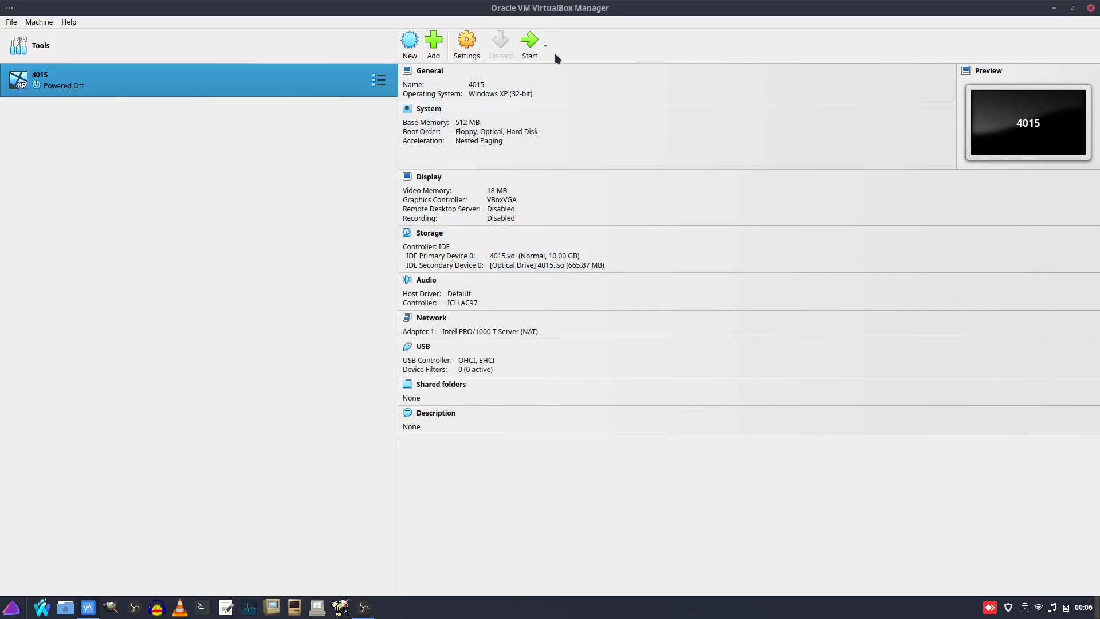
# - Start the 4015 virtual machine, clear its notifications and show it in full screen
pyautogui.click(529, 41)
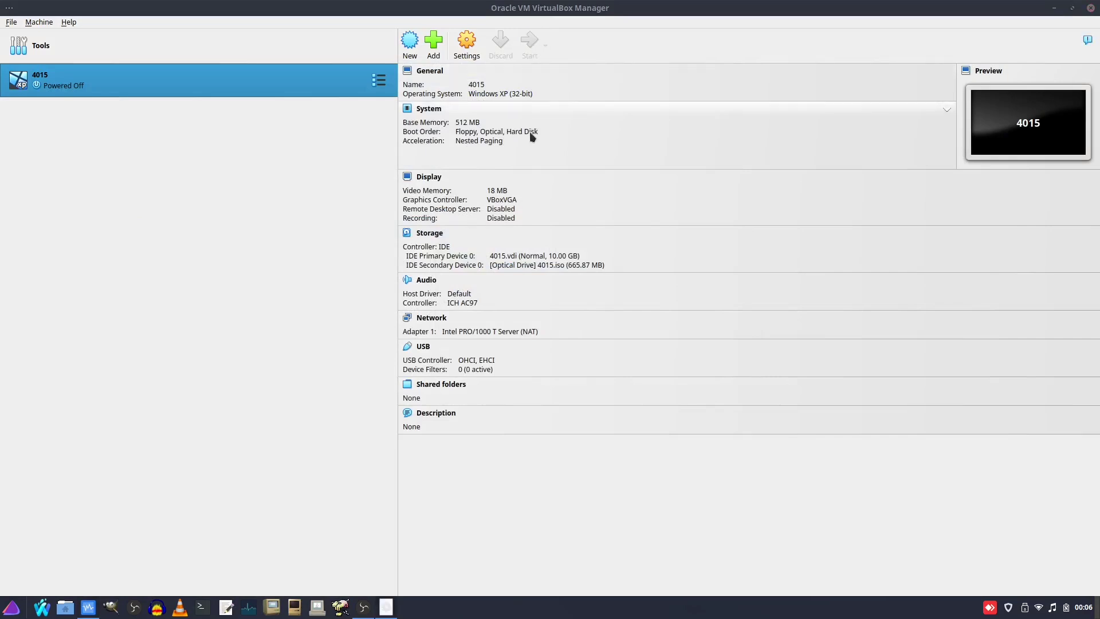
pyautogui.click(708, 185)
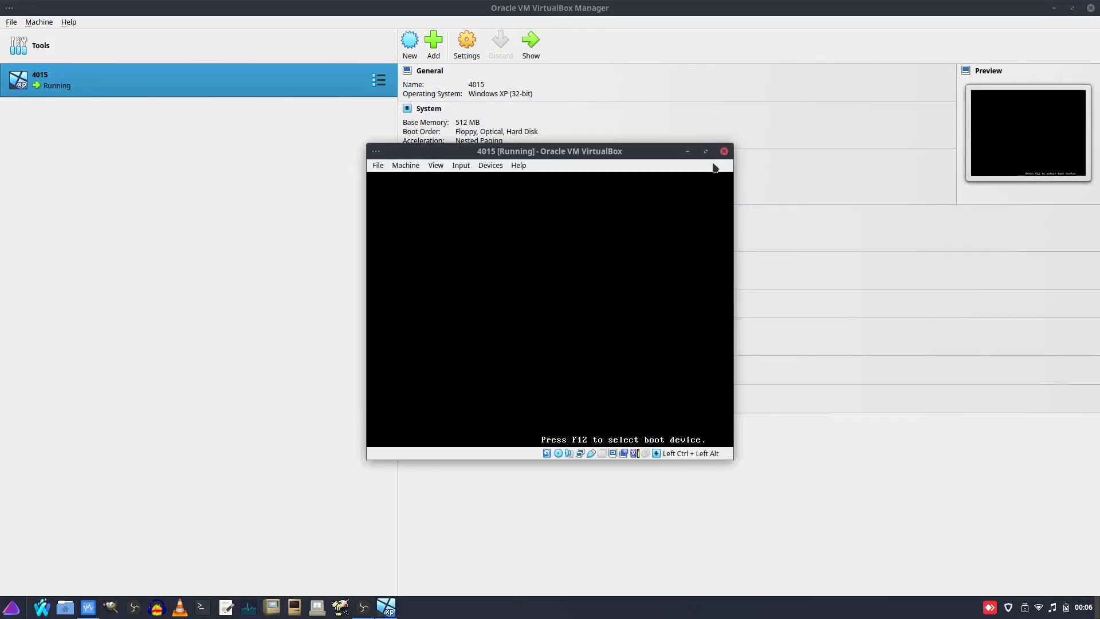
pyautogui.click(707, 153)
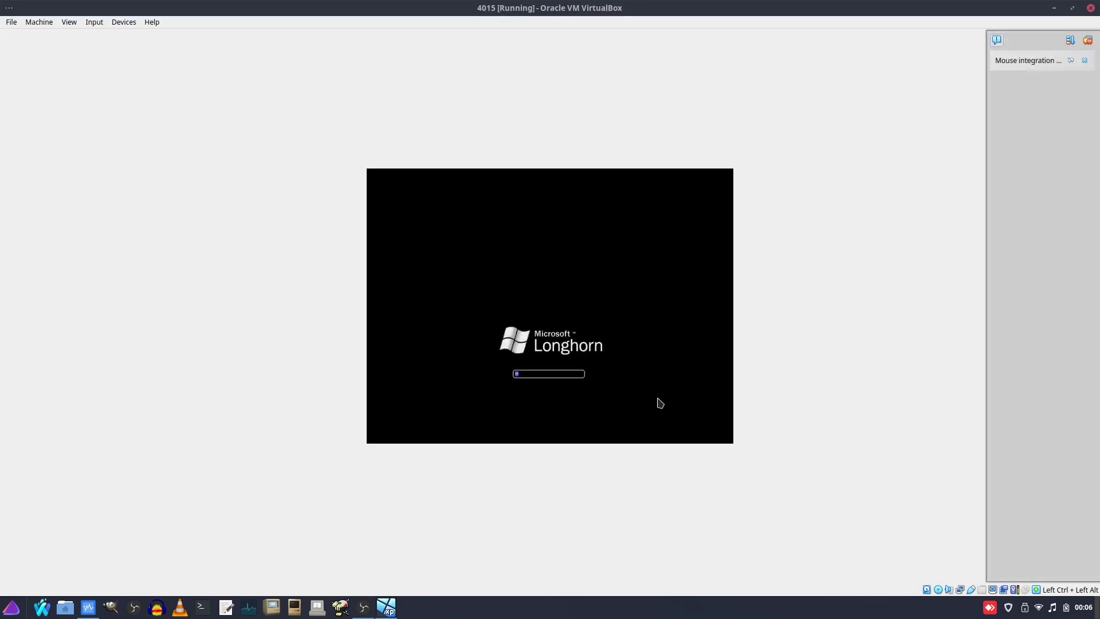
pyautogui.click(1092, 41)
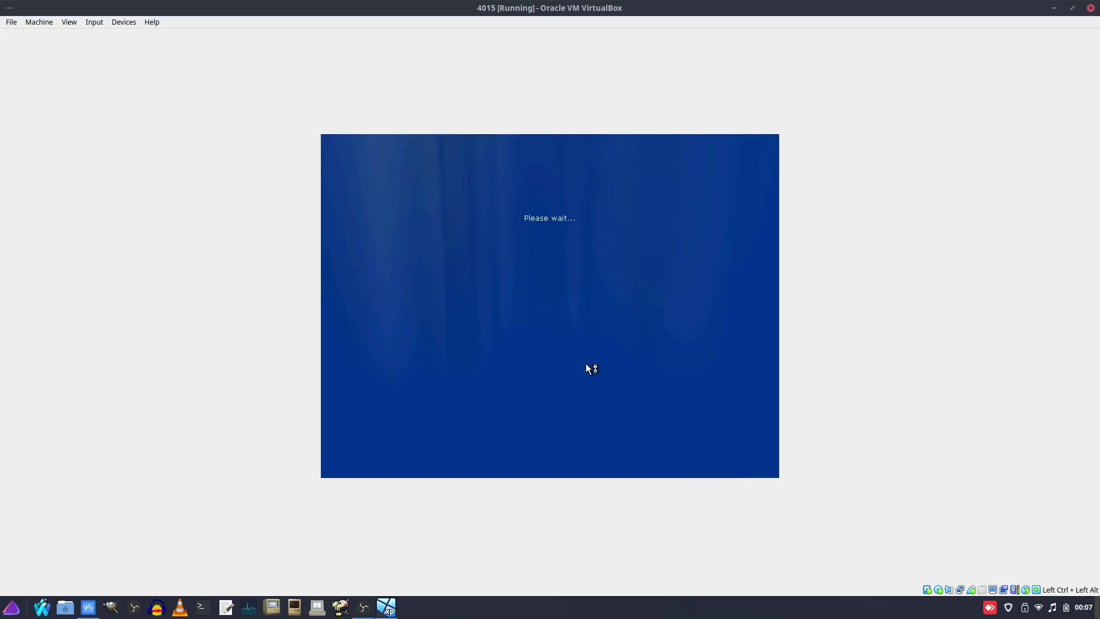
pyautogui.hotkey('ctrl', 'alt', 'f')
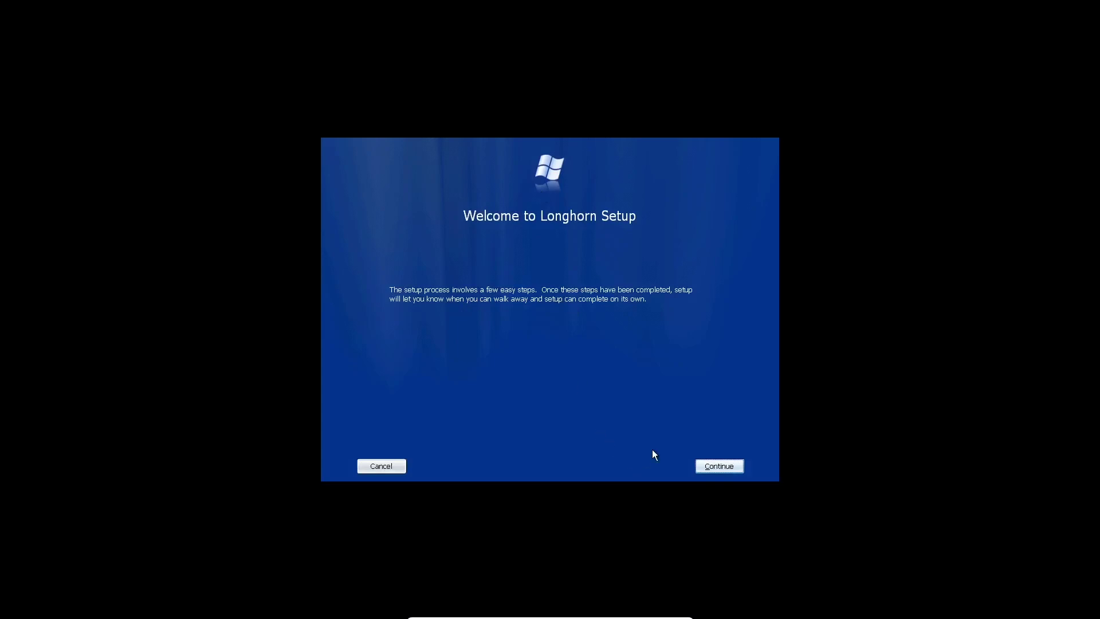
# - Proceed into Longhorn Setup and accept the terms of the Windows license agreement
pyautogui.click(709, 465)
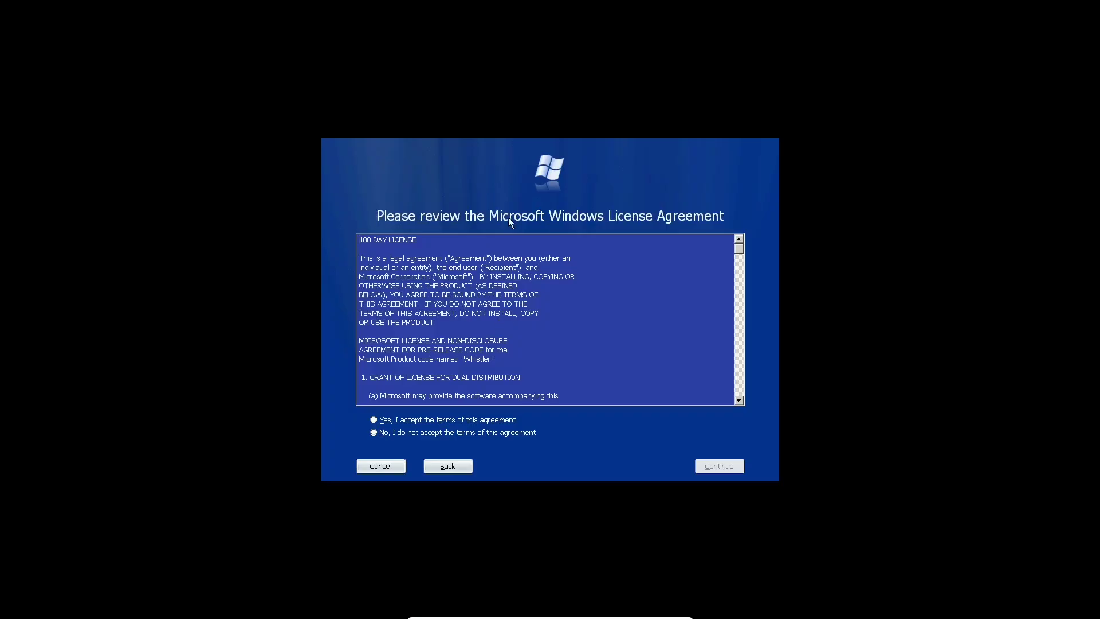
pyautogui.click(408, 417)
pyautogui.click(705, 468)
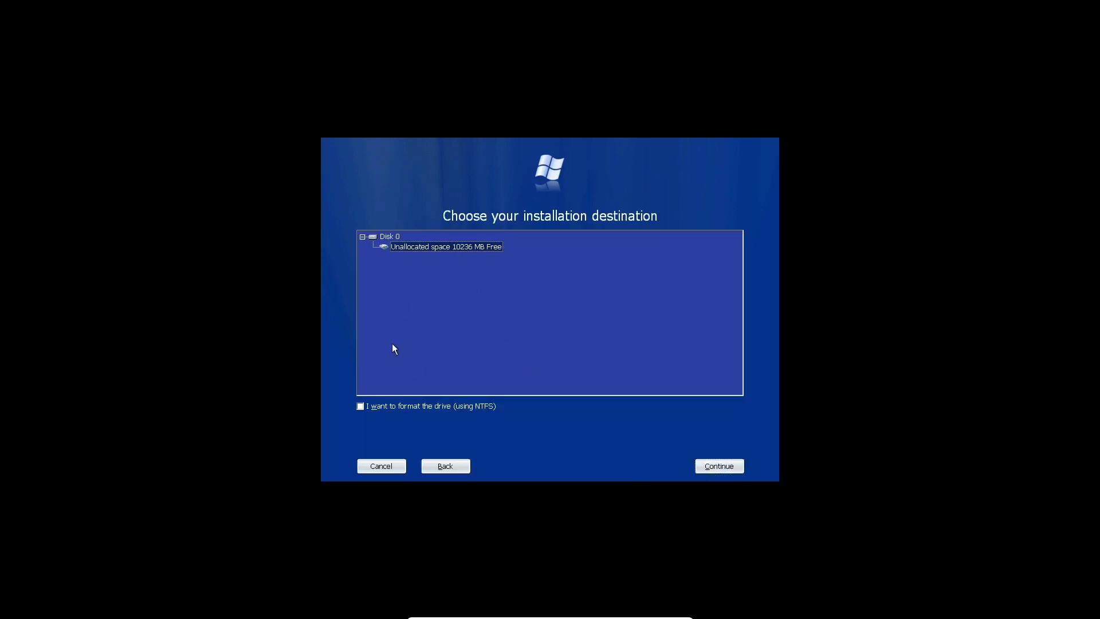
# - Choose the unallocated space on Disk 0 as the destination, formatted with NTFS, and confirm the format
pyautogui.click(393, 406)
pyautogui.click(705, 467)
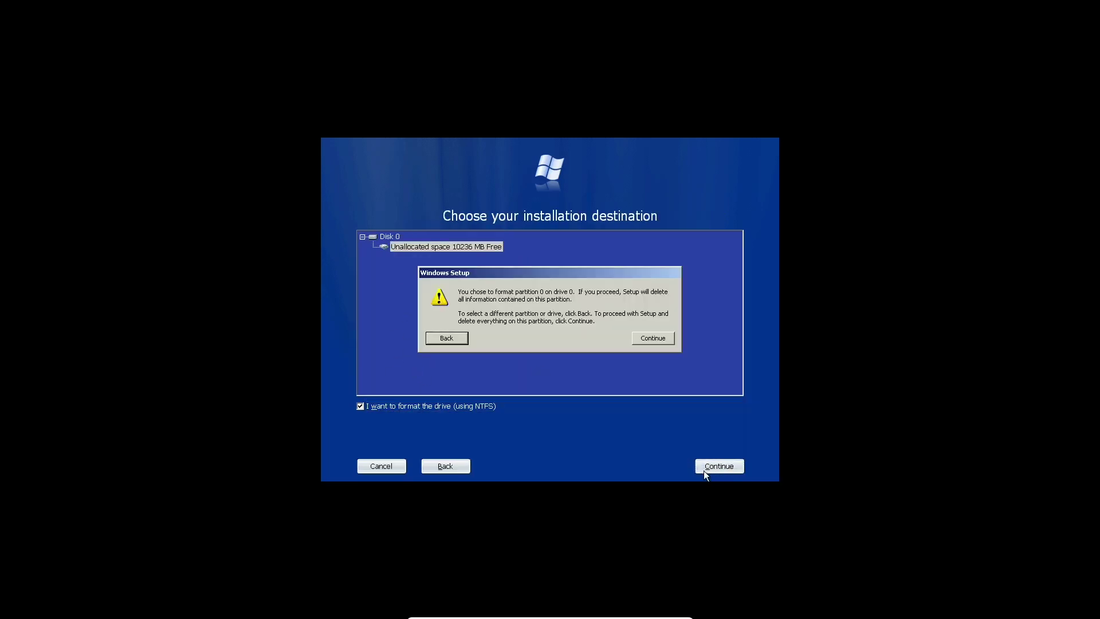
pyautogui.click(653, 337)
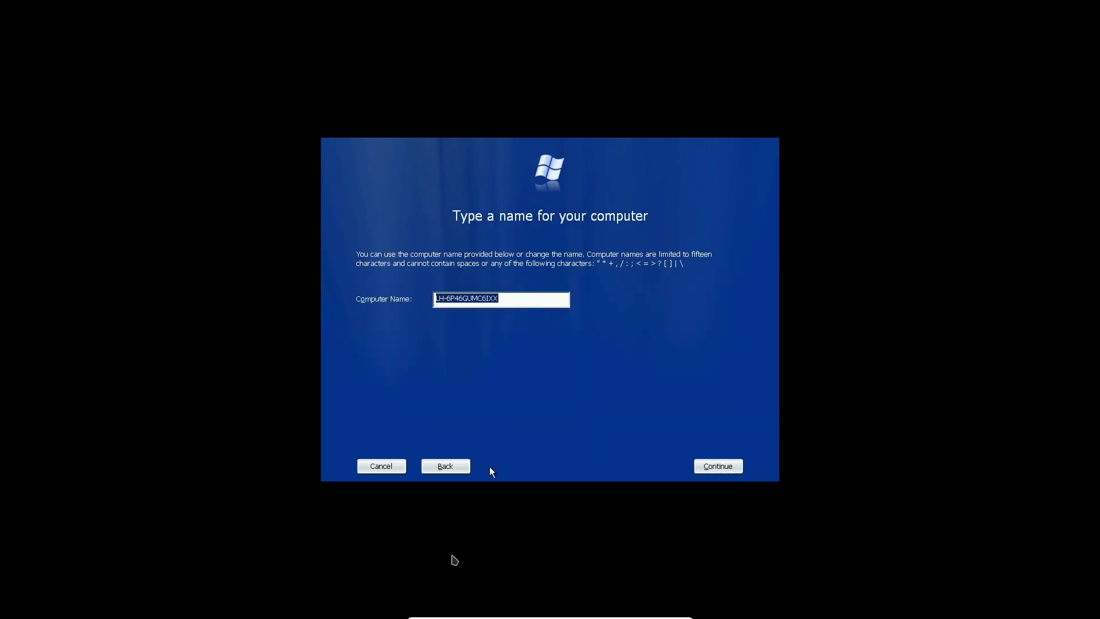
# - Name the computer FORTYFIFTEEN and continue through the remaining Windows Setup pages to the desktop
pyautogui.write('FORTYFIFTEEN')
pyautogui.click(718, 466)
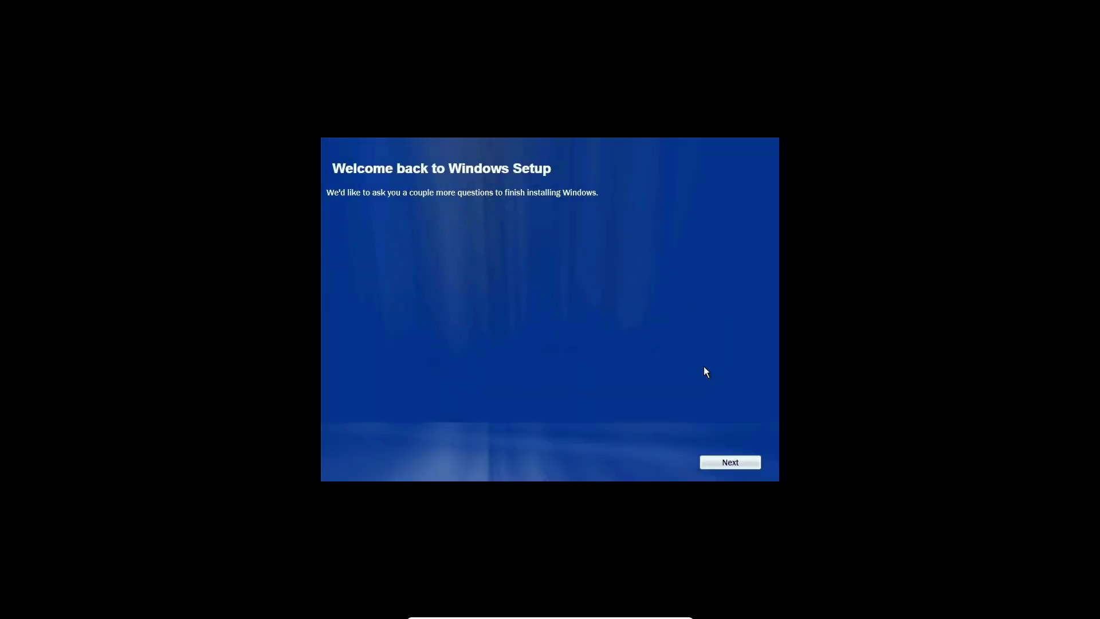
pyautogui.click(725, 462)
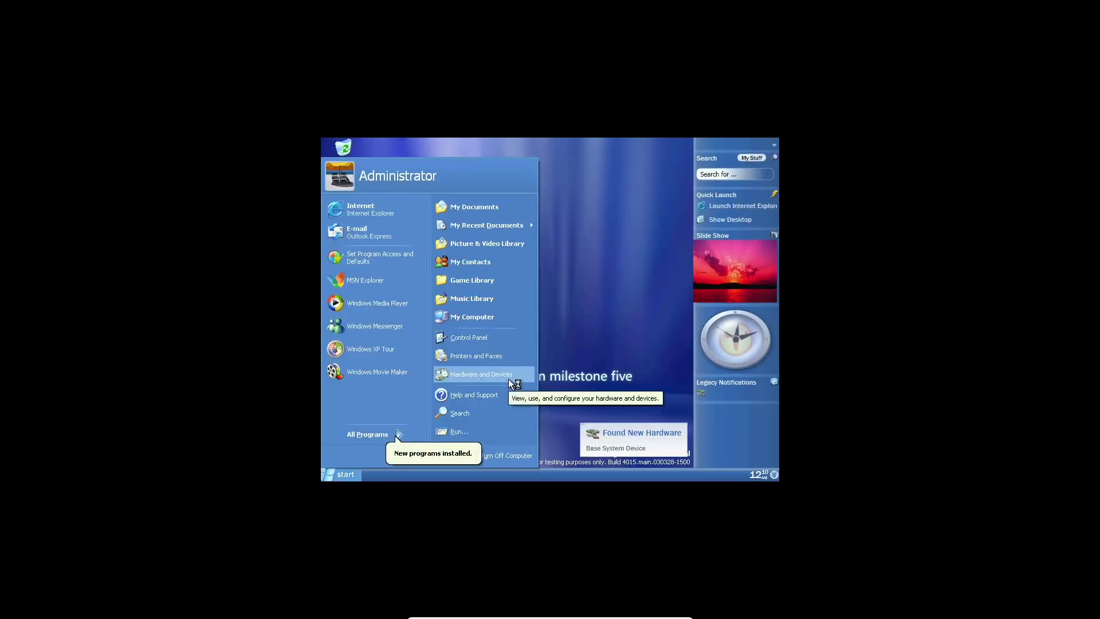
# - Close the Start menu, cancel the Found New Hardware Wizard and dismiss the Windows XP tour notification
pyautogui.click(565, 251)
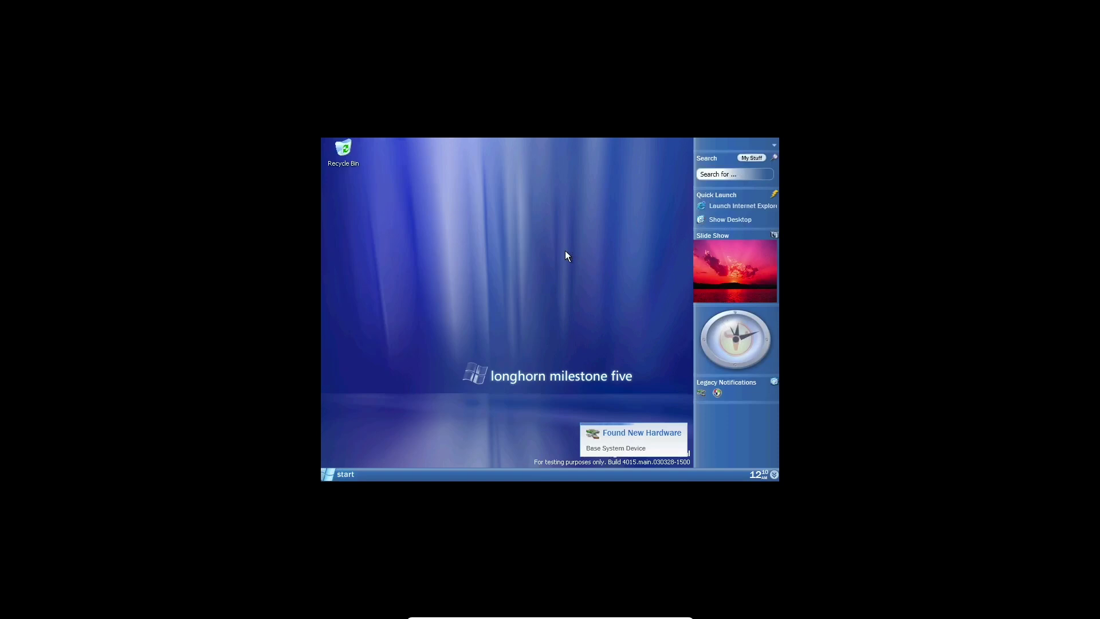
pyautogui.click(686, 429)
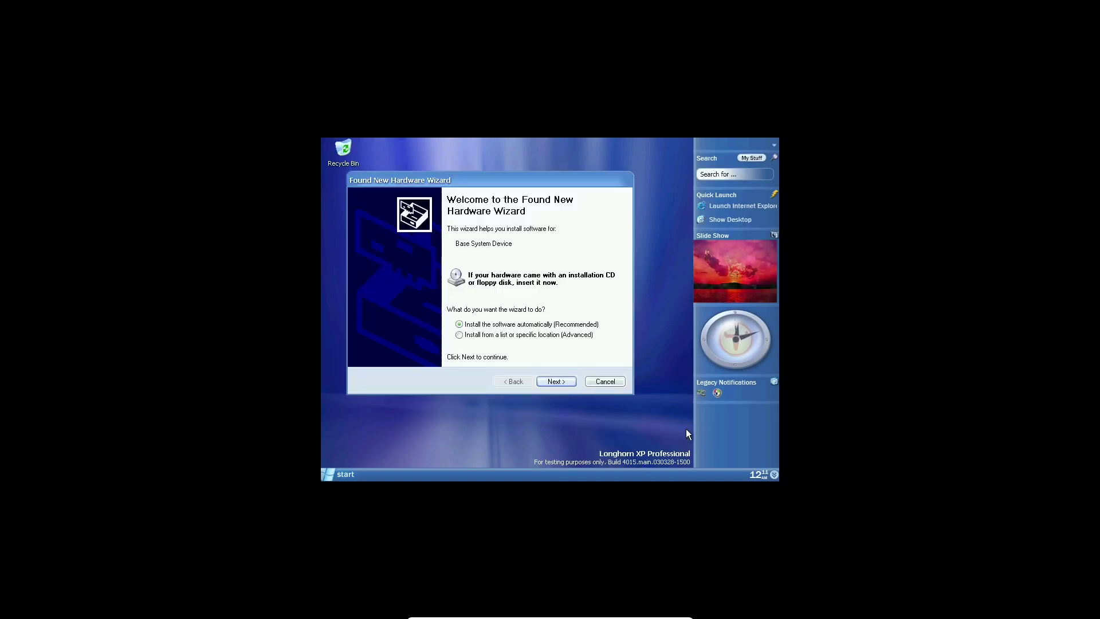
pyautogui.click(615, 380)
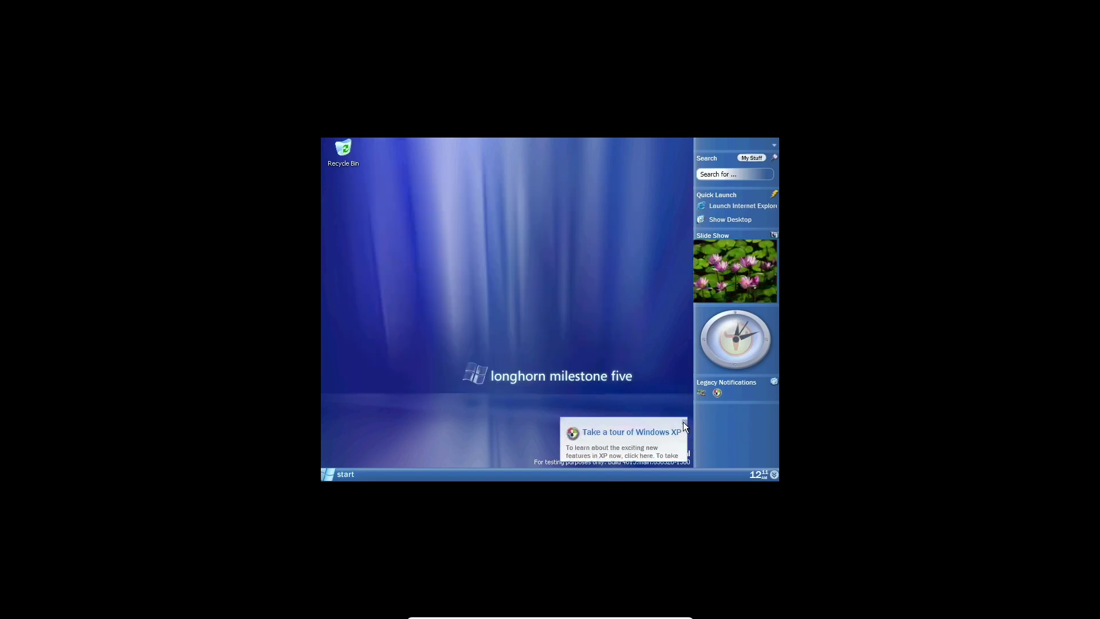
pyautogui.click(684, 421)
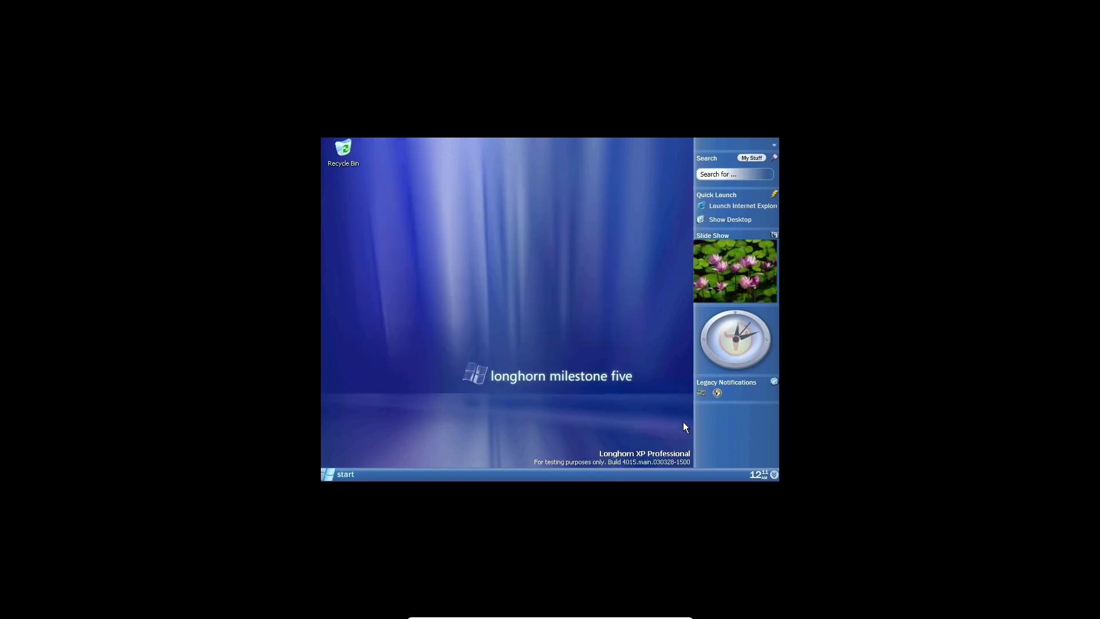
# - Look over the Start menu, close it and decline restarting the computer for the new devices
pyautogui.click(346, 472)
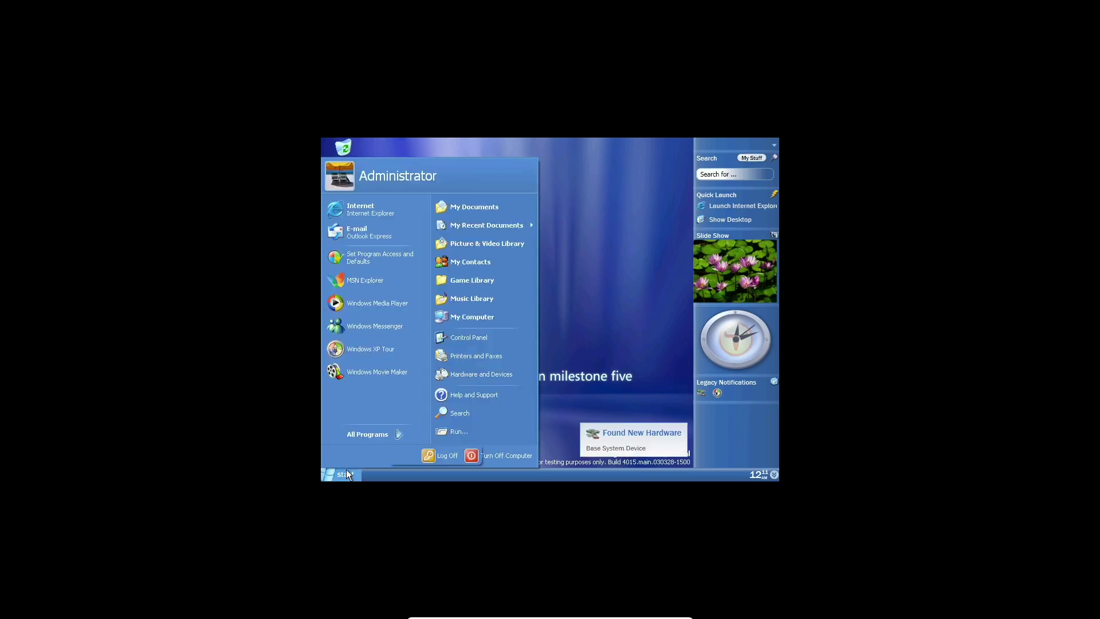
pyautogui.click(596, 294)
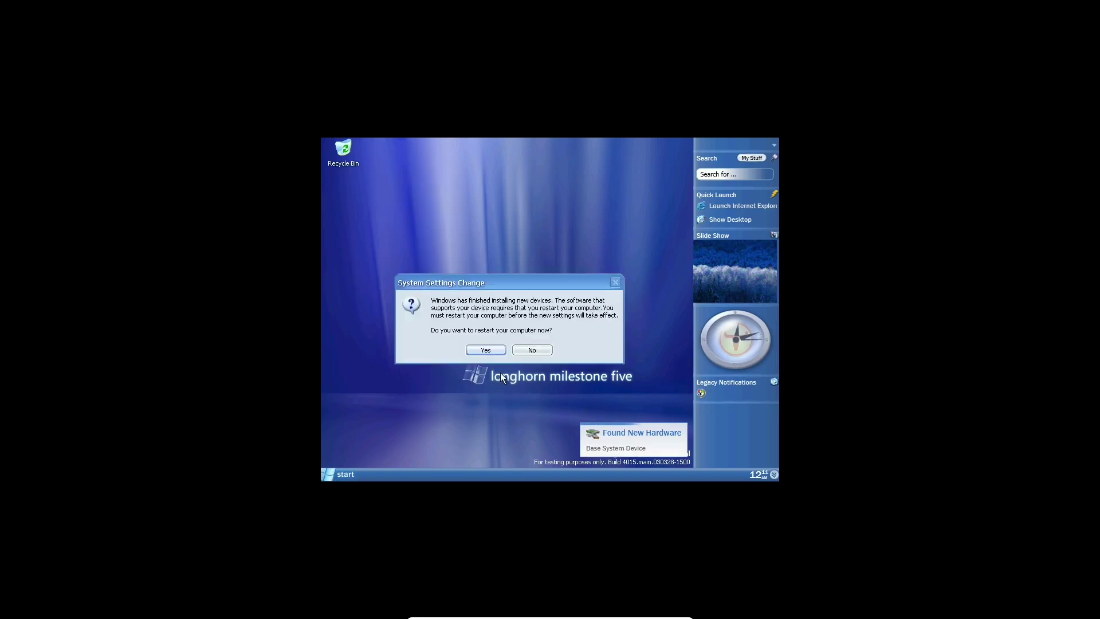
pyautogui.click(526, 349)
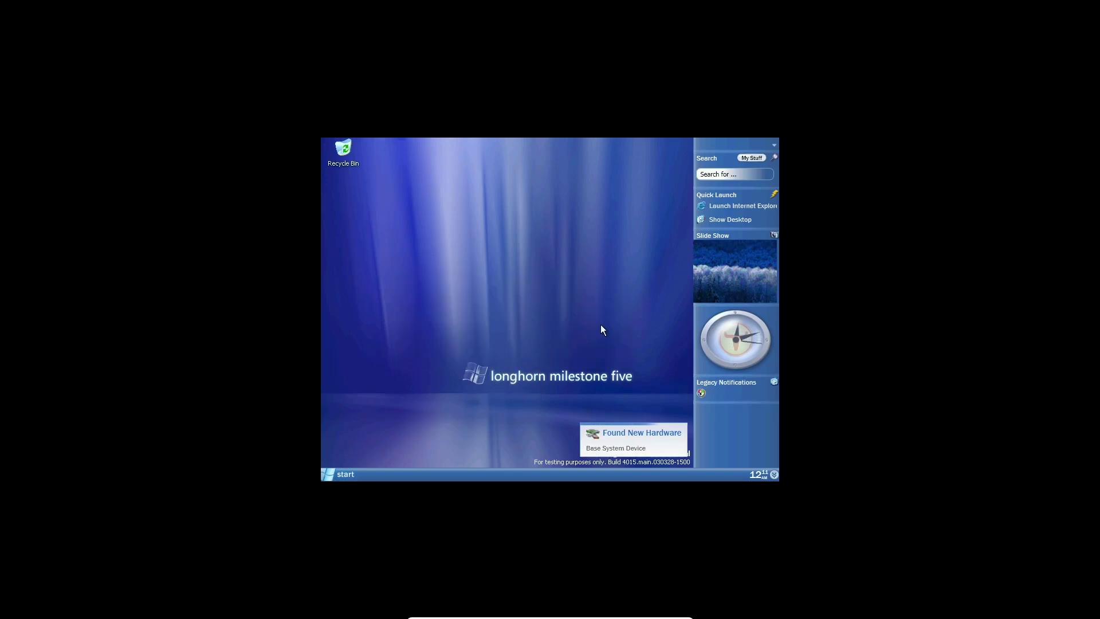